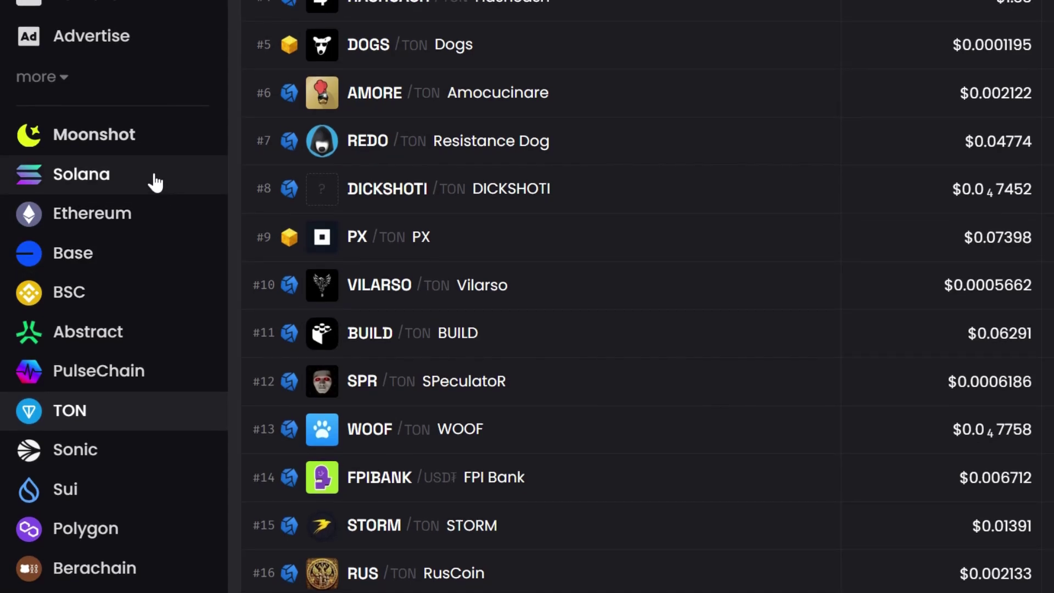
List trending Solana tokens over 24 hours, filtering for 50,000 minimum liquidity and 1,000,000 minimum 24H volume.
click(155, 182)
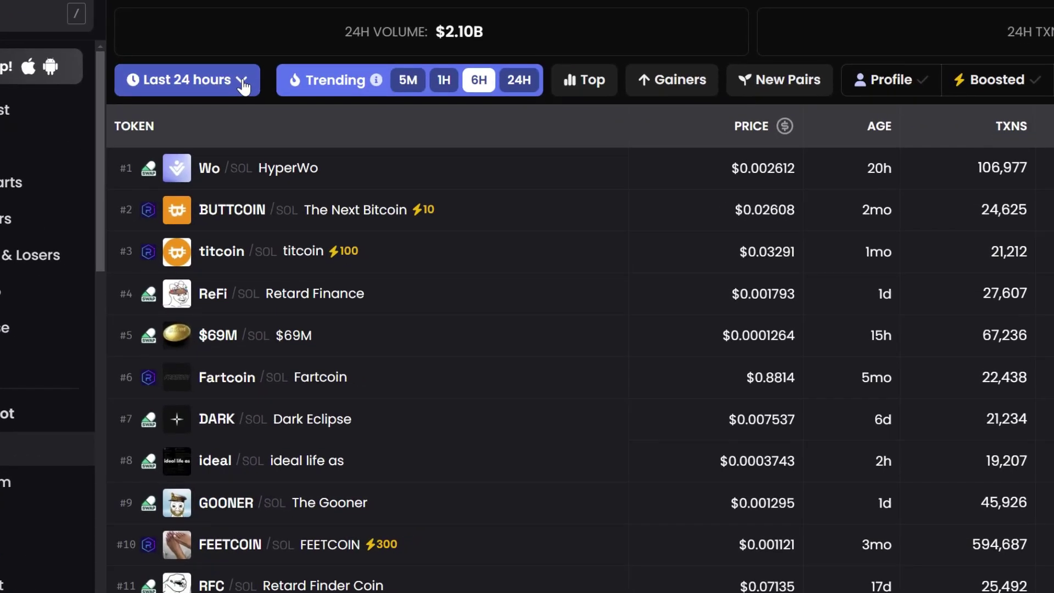
click(243, 85)
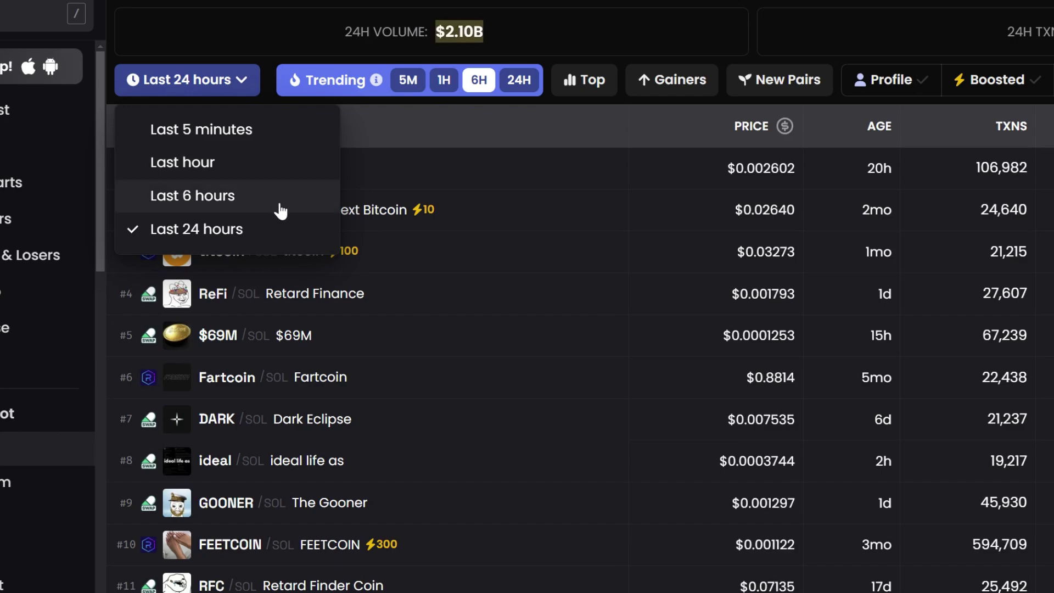
click(901, 120)
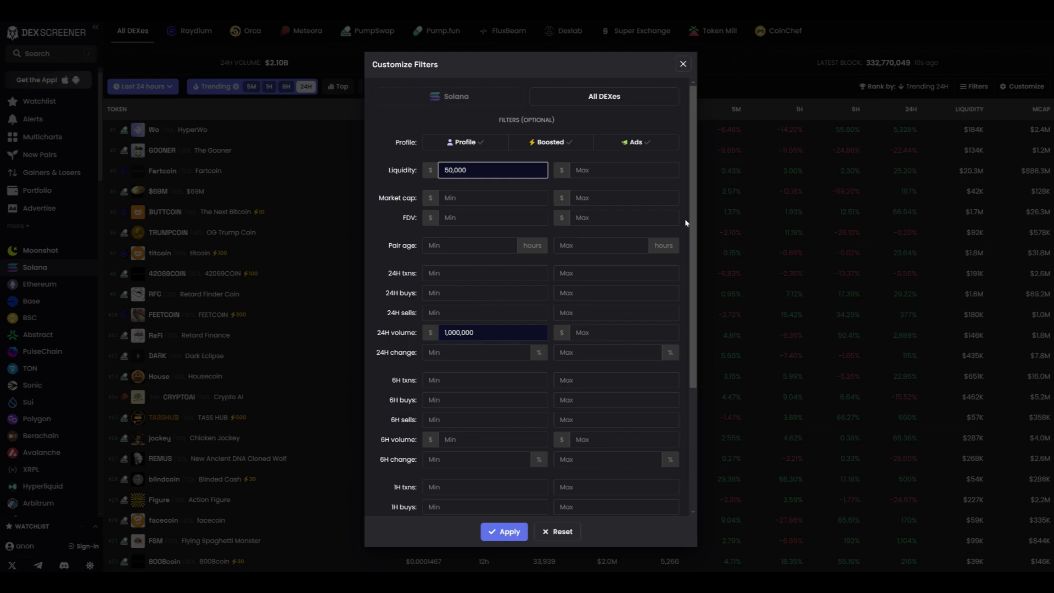
Apply the liquidity and volume filters and rank the Solana list by Trending 24H.
click(492, 256)
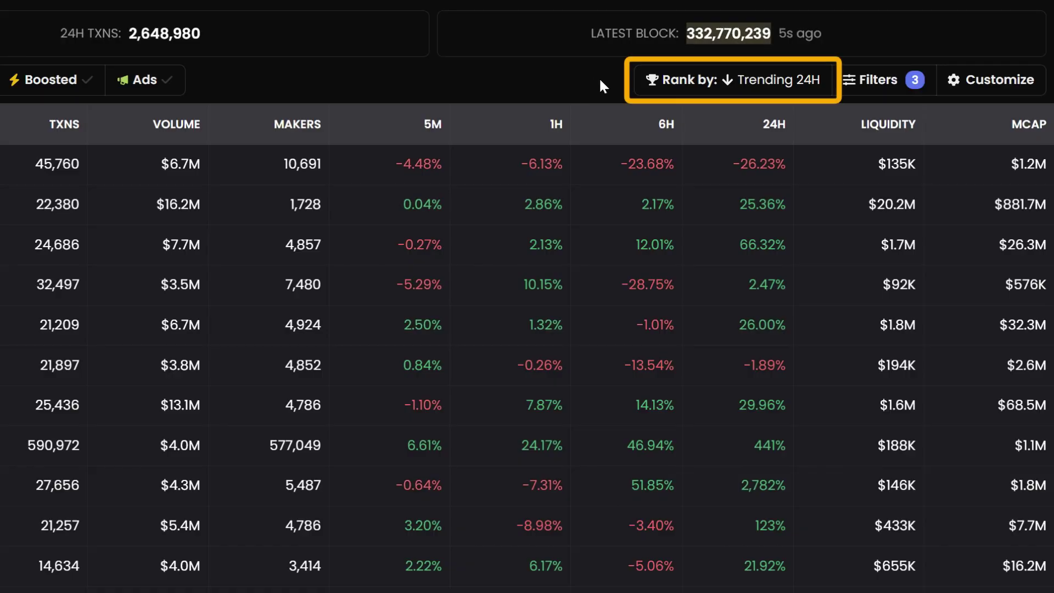
click(914, 87)
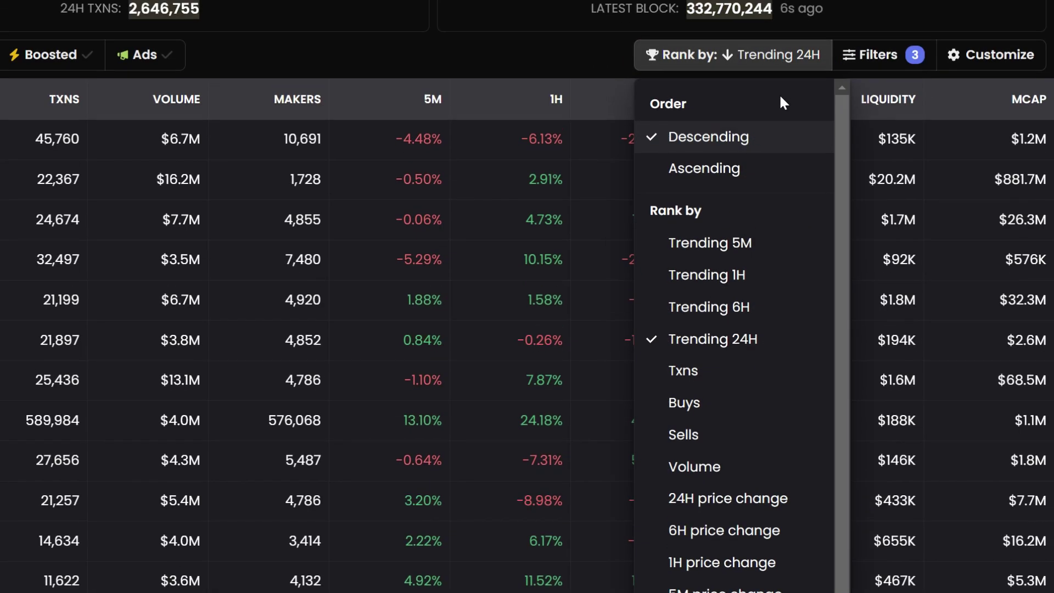
click(759, 180)
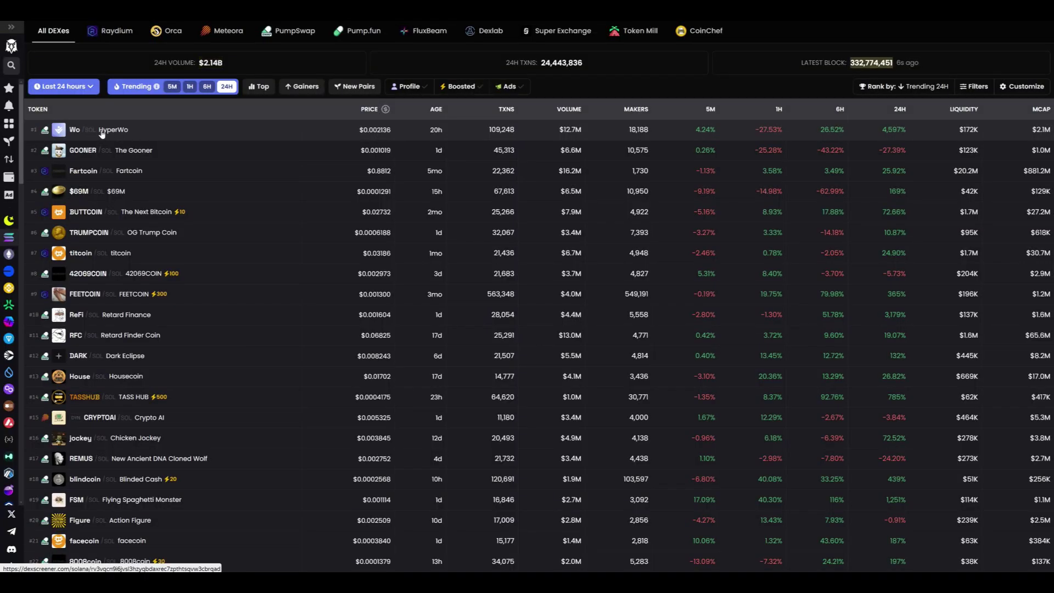
Open the HyperWo Wo/SOL pair chart, zoom in on recent candles, and use 5-minute candles.
click(102, 133)
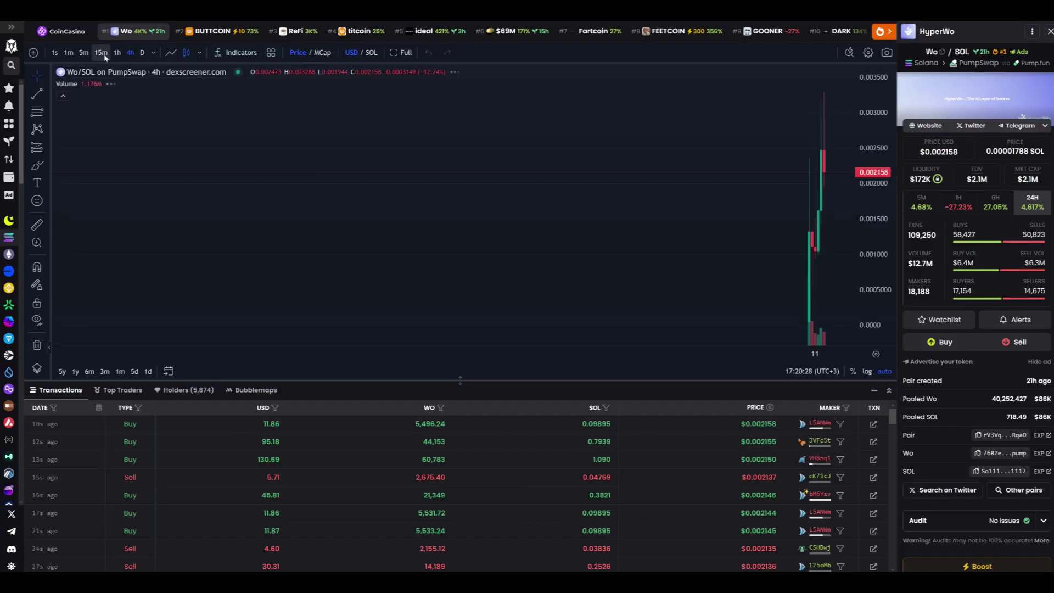
scroll(657, 225, up, 3)
drag(599, 230, 525, 223)
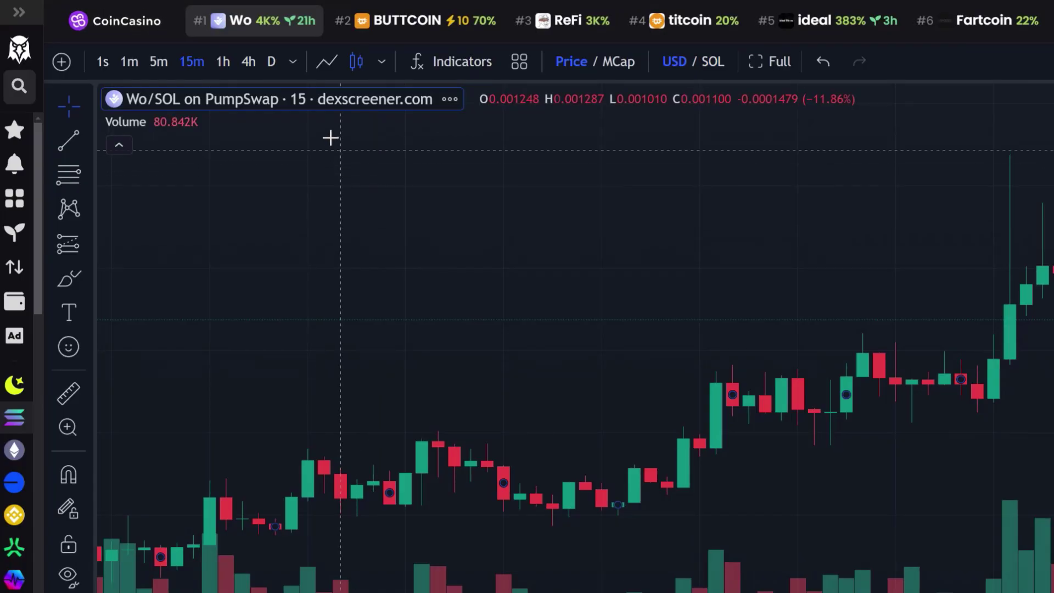
click(293, 62)
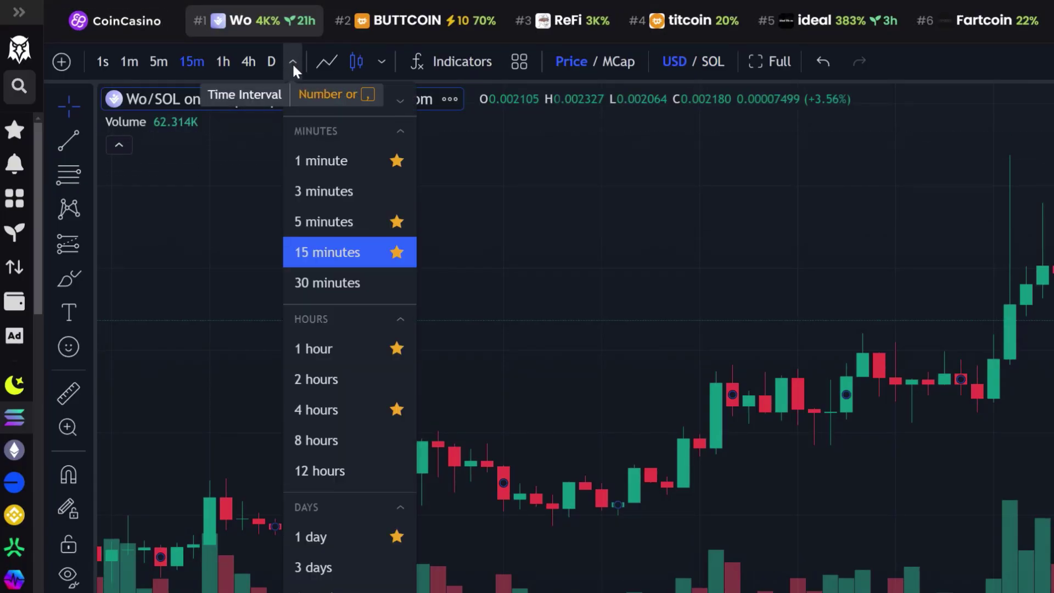
click(368, 222)
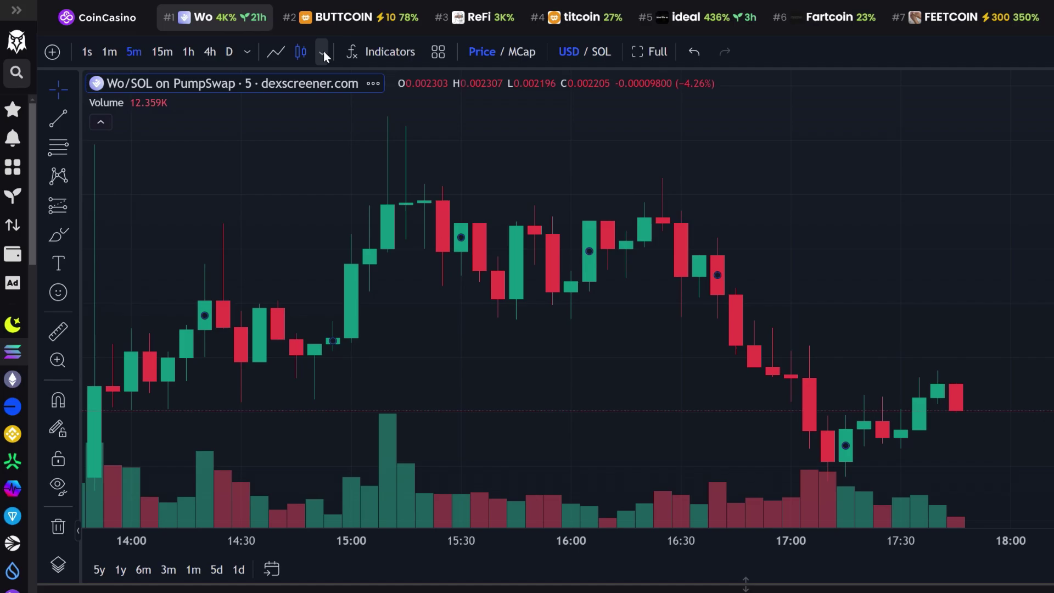
click(323, 54)
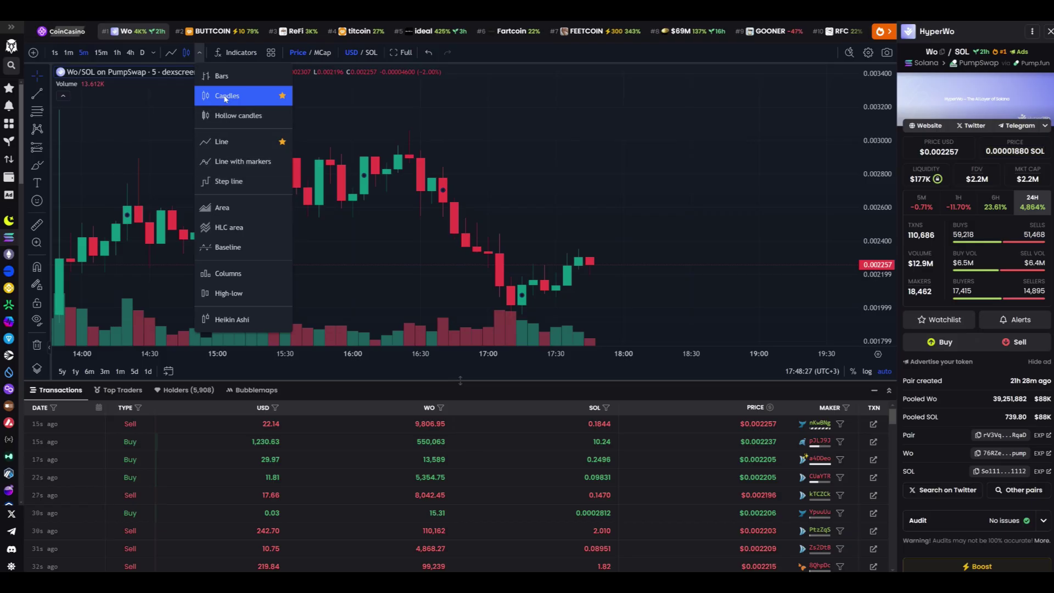
Keep candles, chart HyperWo by market cap, and draw a trend line and Fibonacci retracement.
click(225, 97)
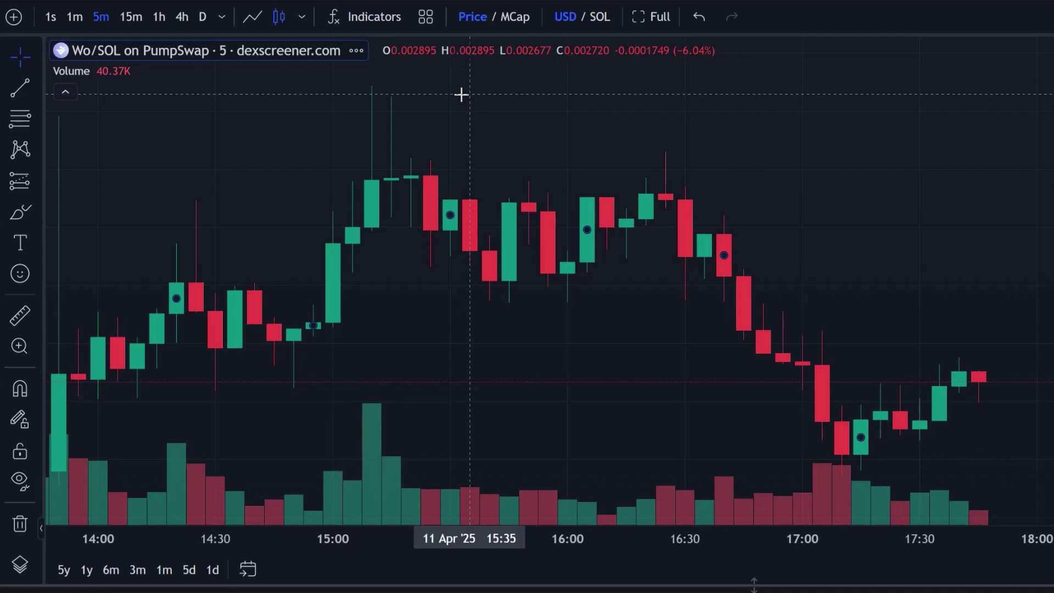
click(519, 25)
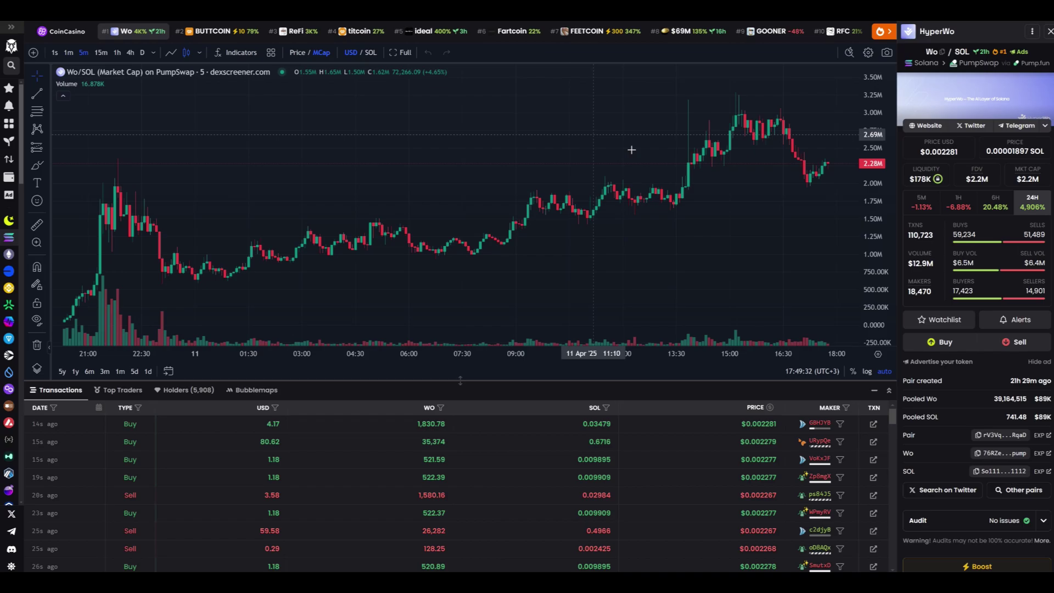
scroll(769, 212, up, 3)
scroll(737, 228, up, 2)
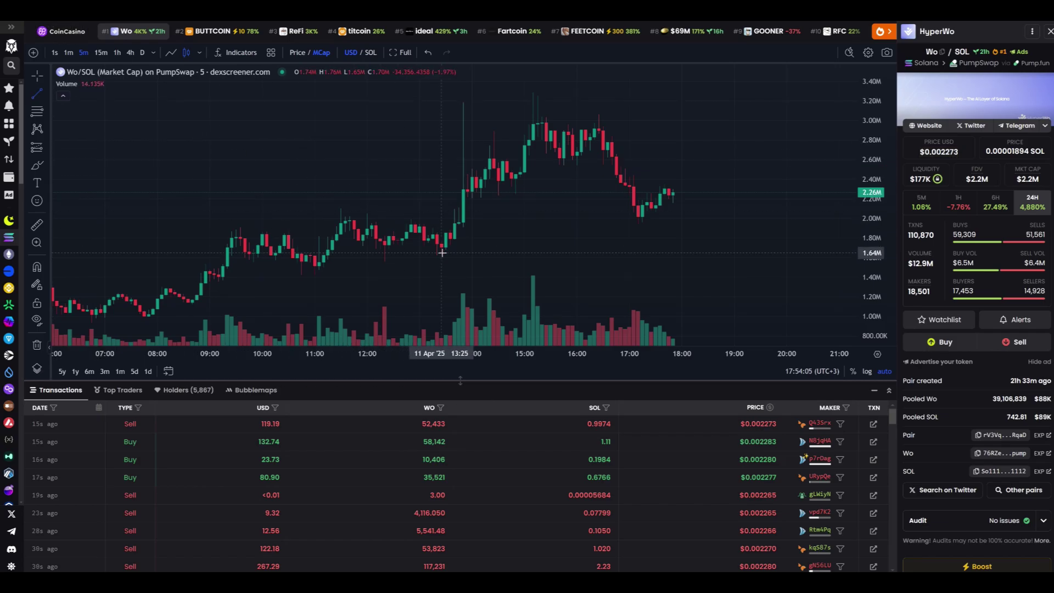
click(446, 248)
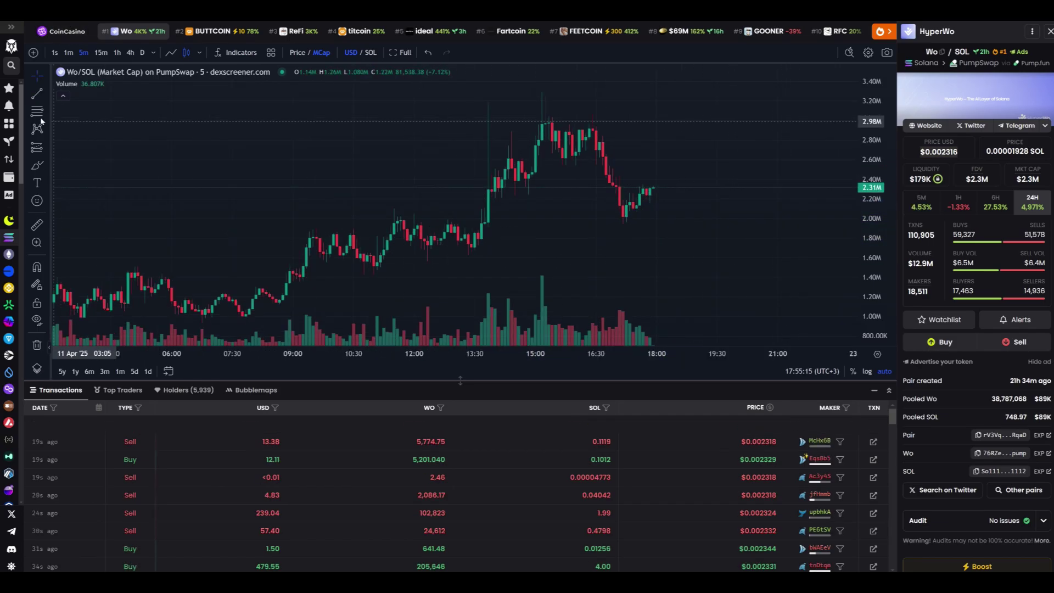
click(467, 253)
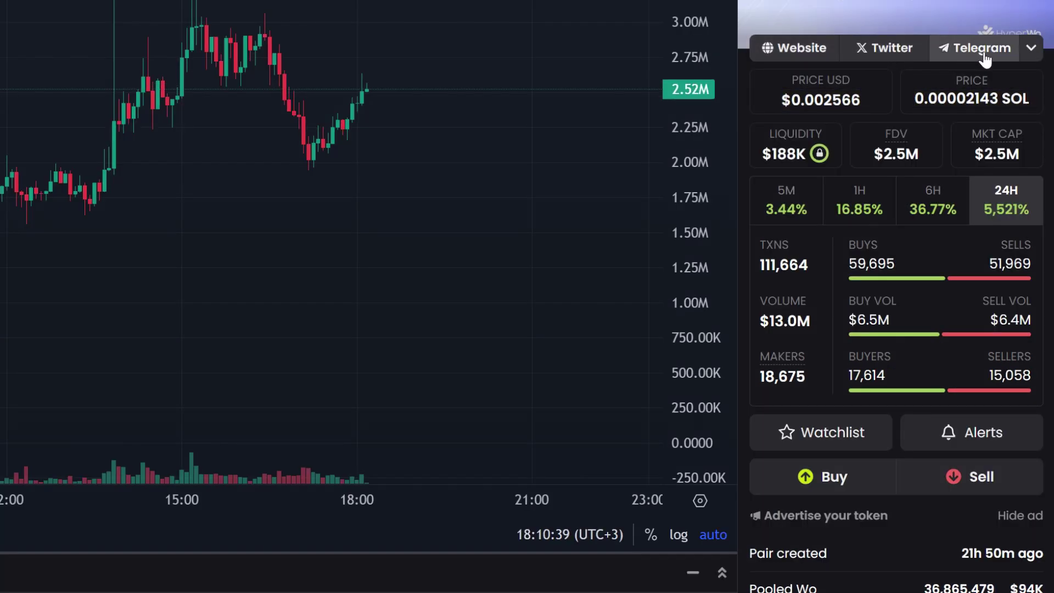
click(818, 50)
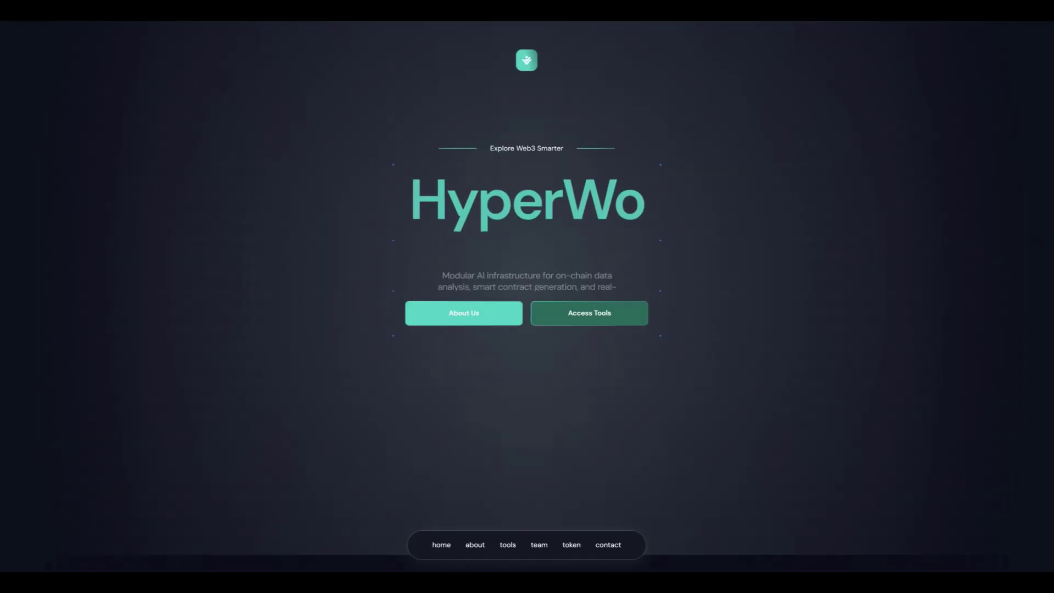
click(535, 546)
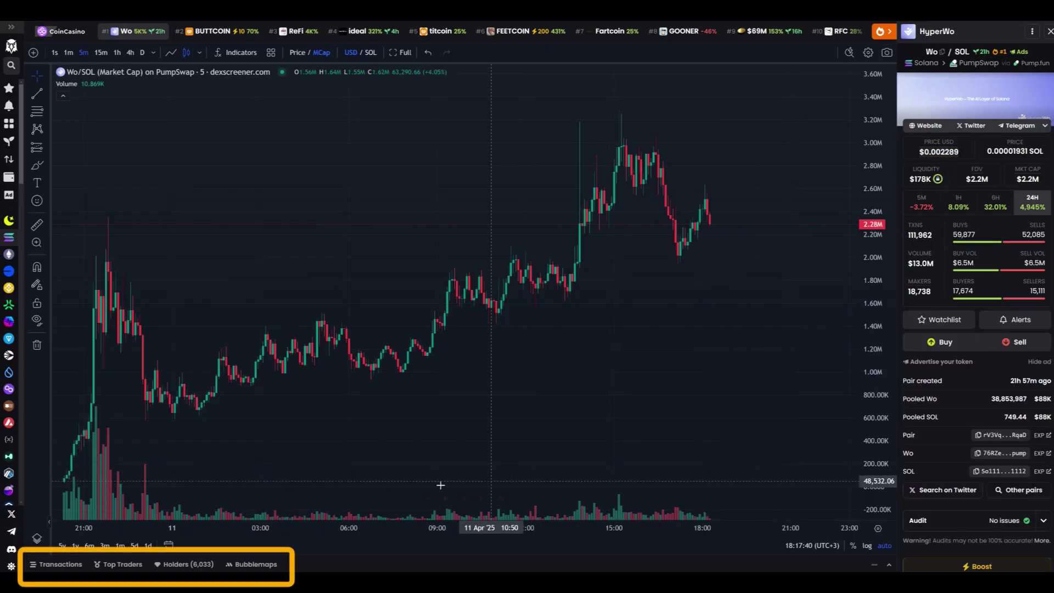
Show HyperWo's recent trades in the Transactions table and review the Maker column.
click(60, 564)
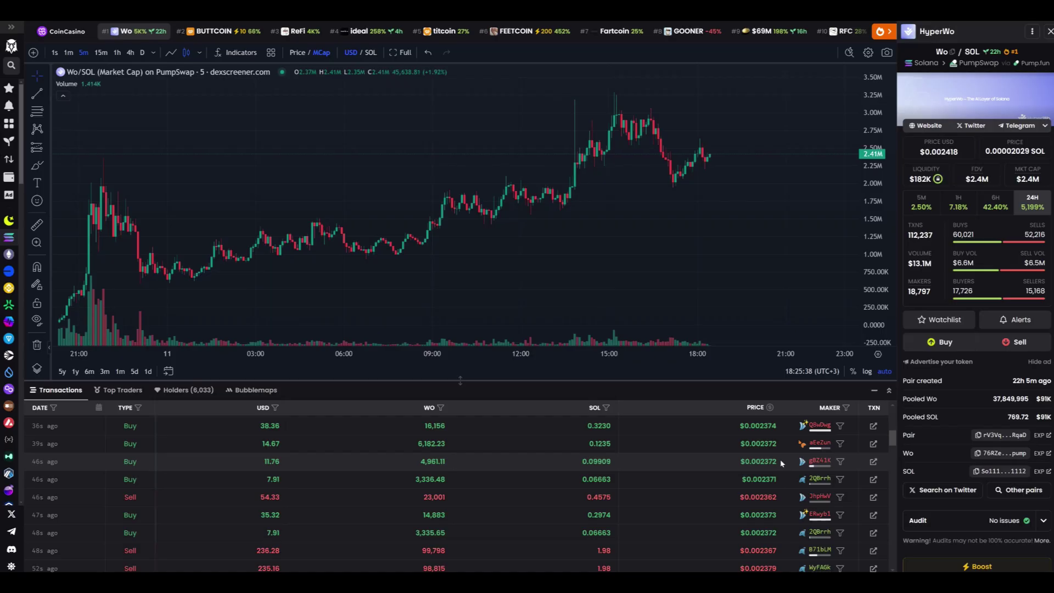
mouse_move(915, 409)
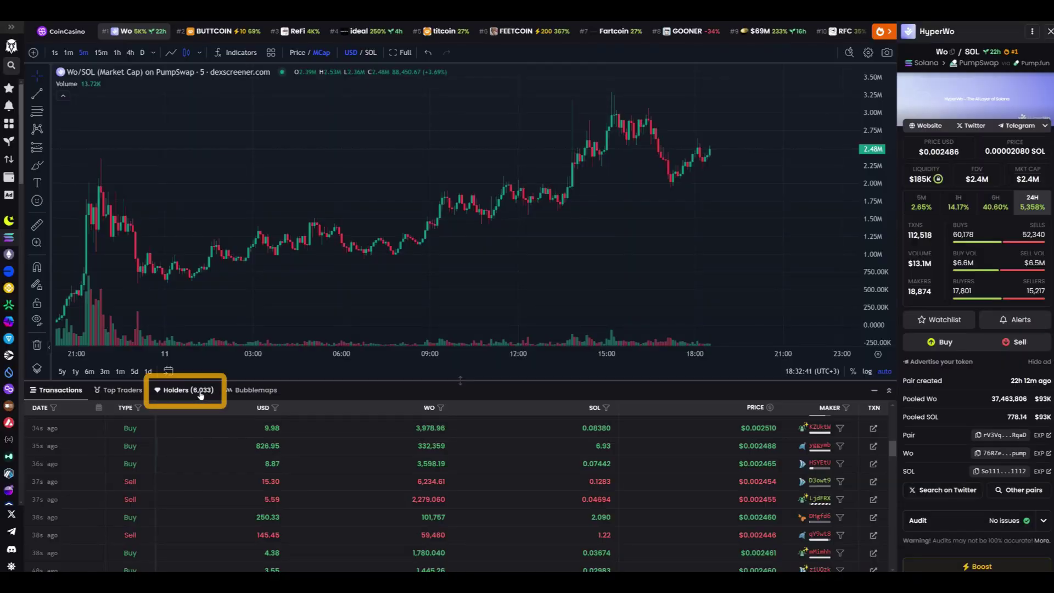
List HyperWo's top holders and inspect a wallet in the Bubblemaps holder map.
click(212, 394)
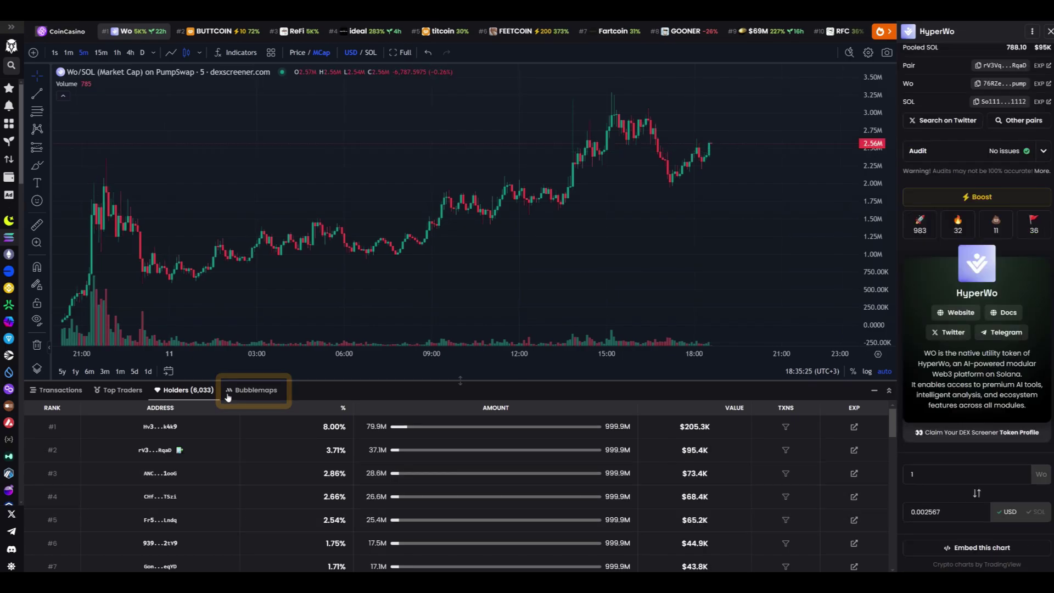
click(273, 395)
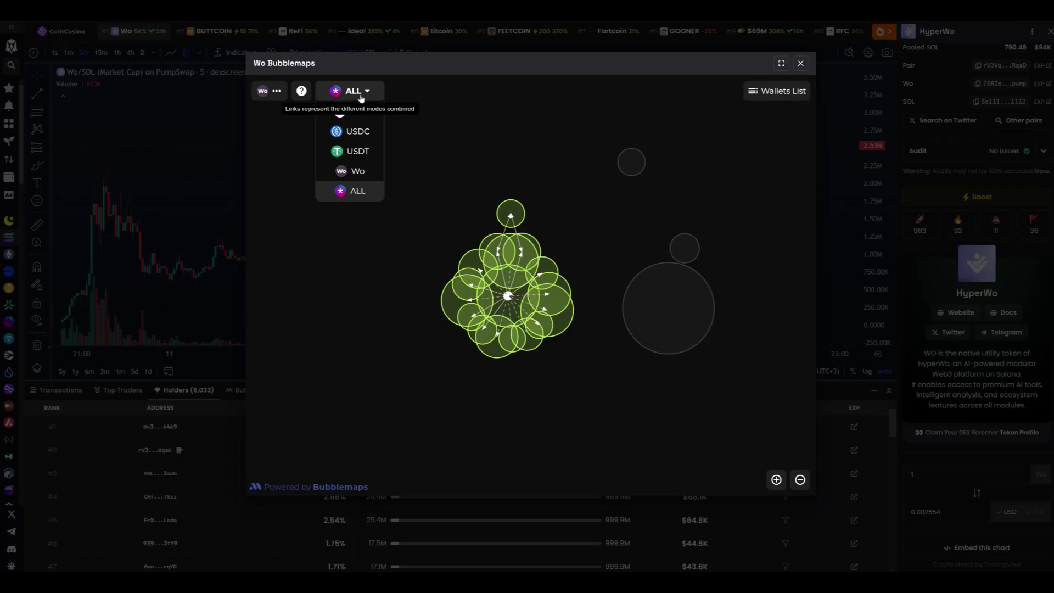
click(548, 280)
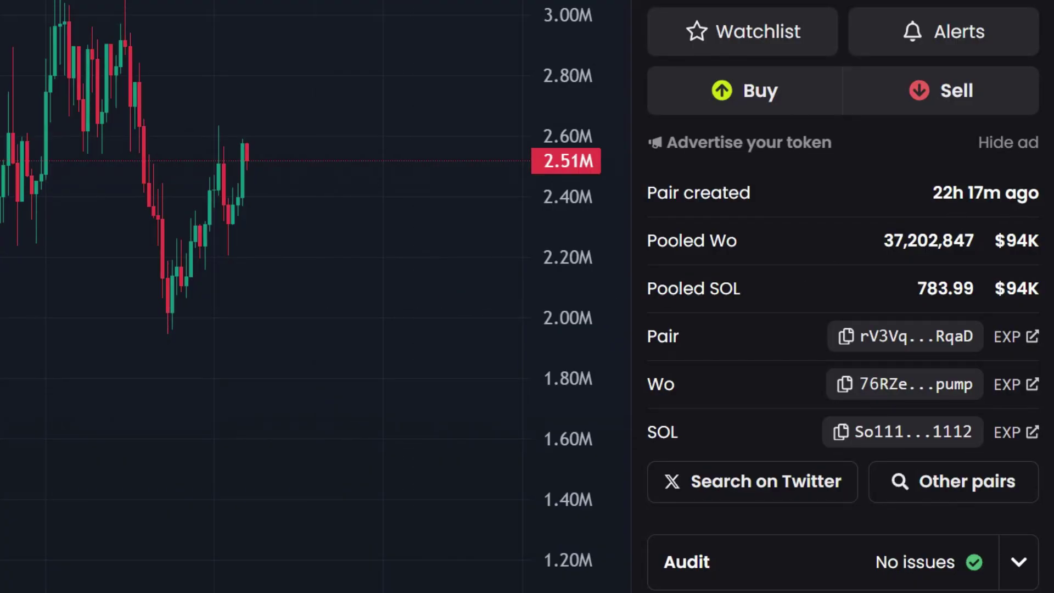
Copy the Wo/SOL pair contract address and open the pair on the Solscan explorer.
drag(933, 192, 1039, 193)
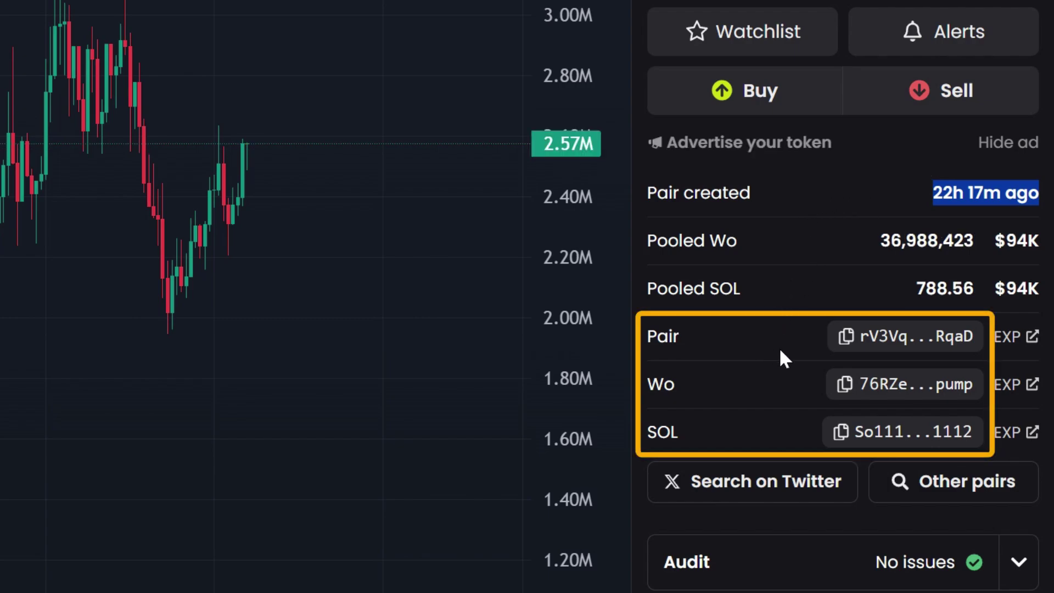
click(942, 348)
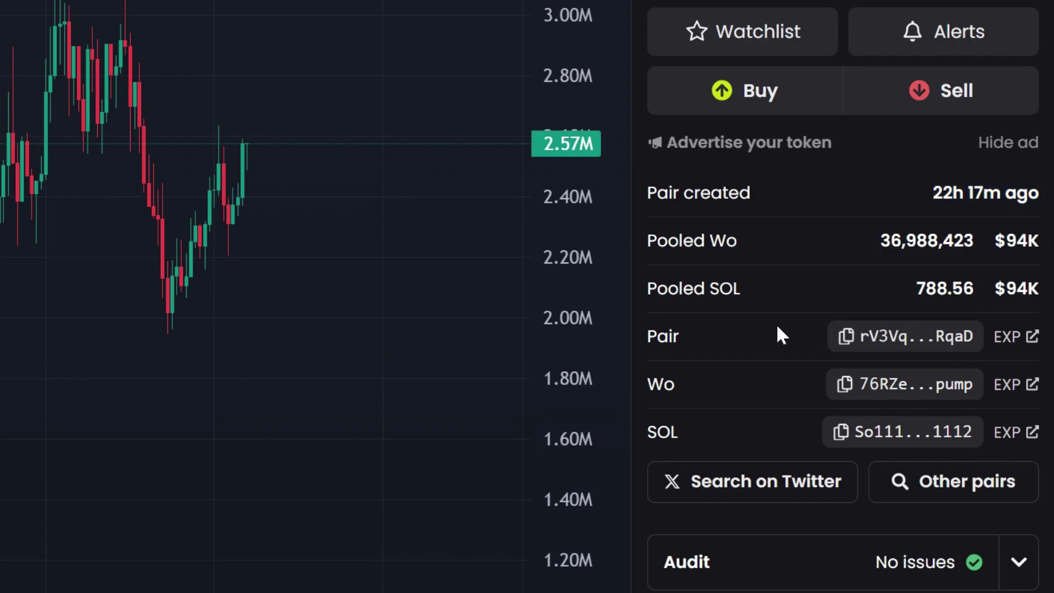
click(1030, 337)
scroll(527, 297, down, 2)
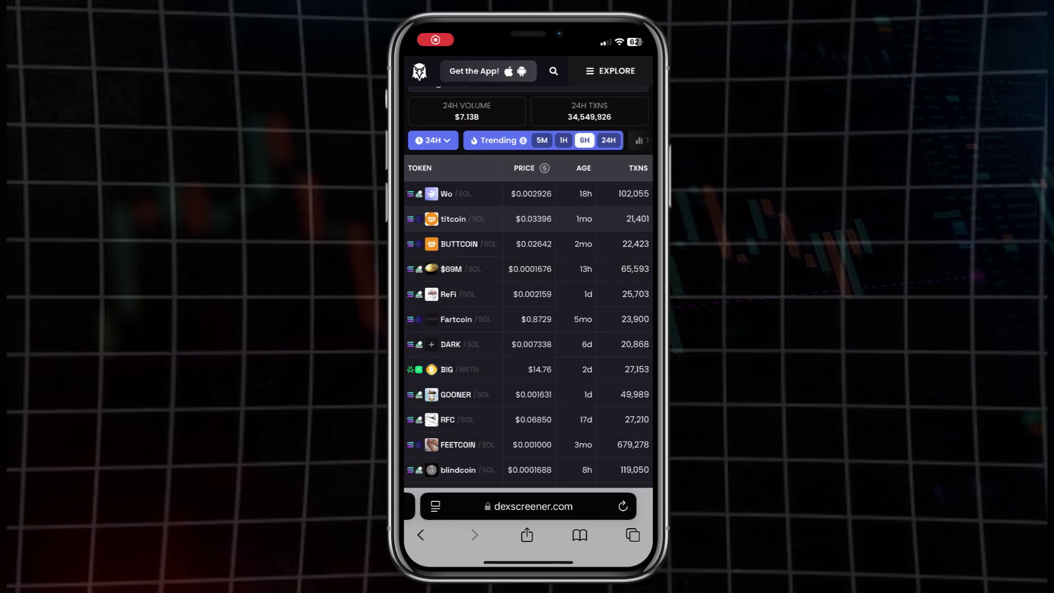
Scroll the mobile trending list and open Popcat's token page ($0.2100, $205.7M market cap).
scroll(528, 307, down, 3)
scroll(528, 307, down, 5)
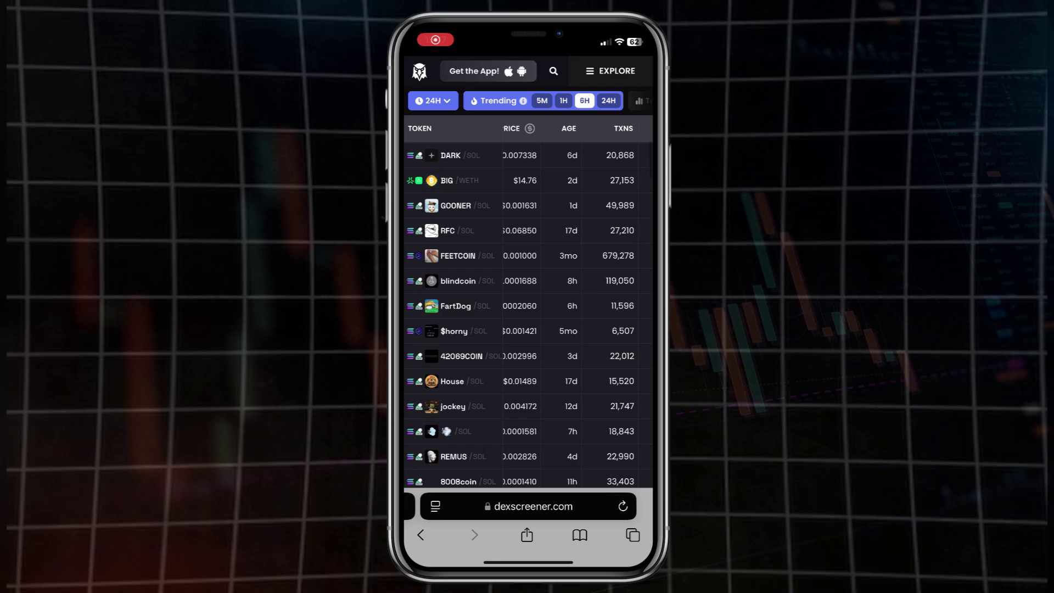
click(450, 443)
scroll(528, 307, down, 2)
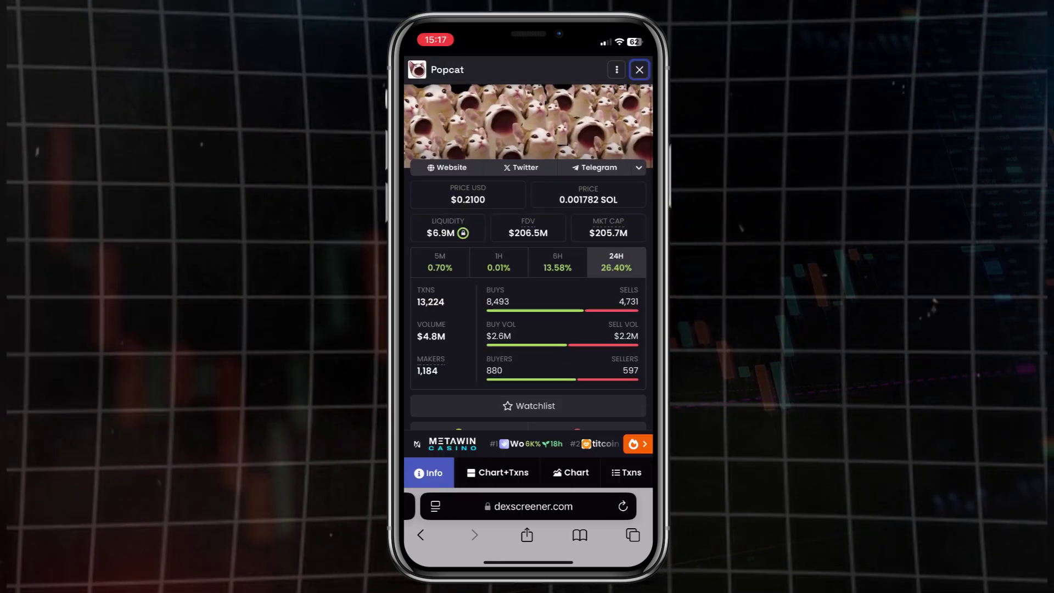